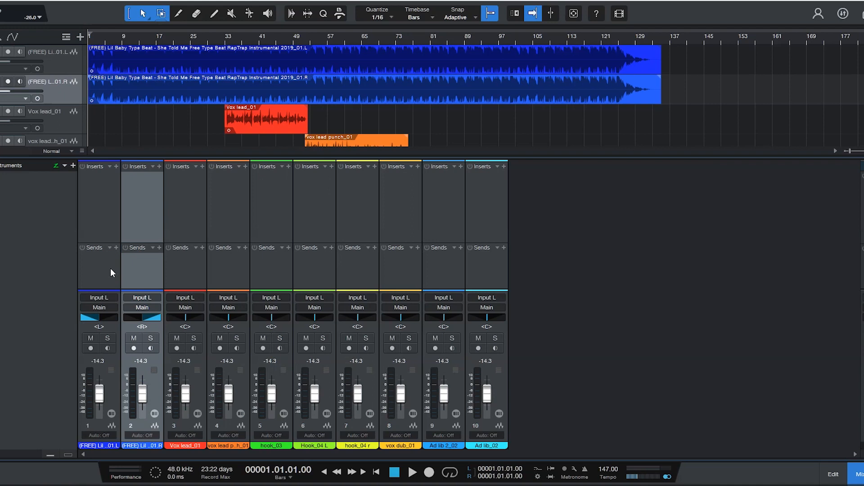
- Solo the left and right beat channels and play back the opening bars to audition only the beat
click(115, 387)
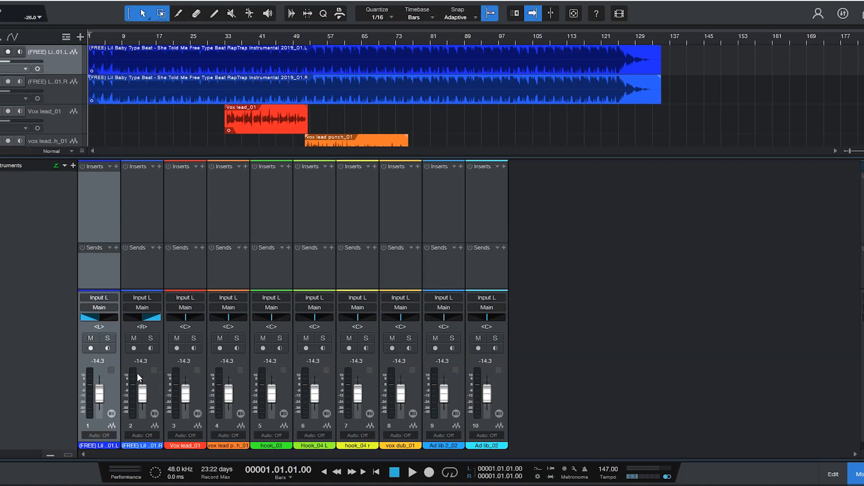
click(160, 377)
click(112, 377)
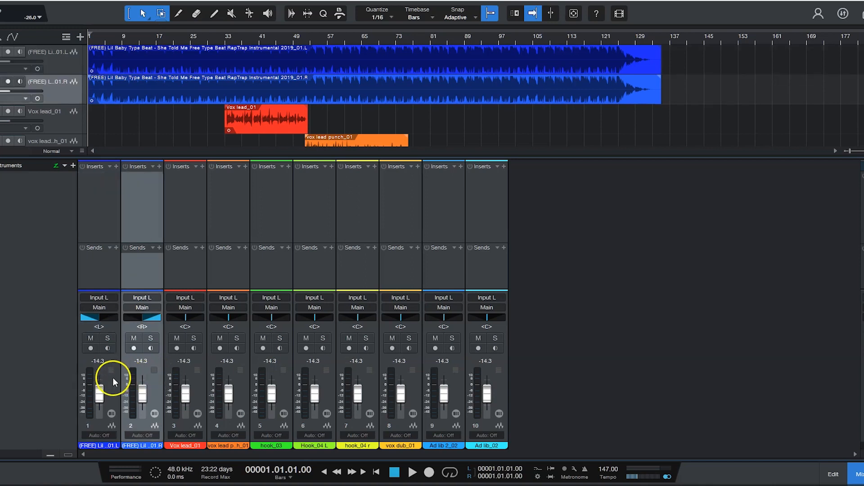
click(150, 338)
click(108, 338)
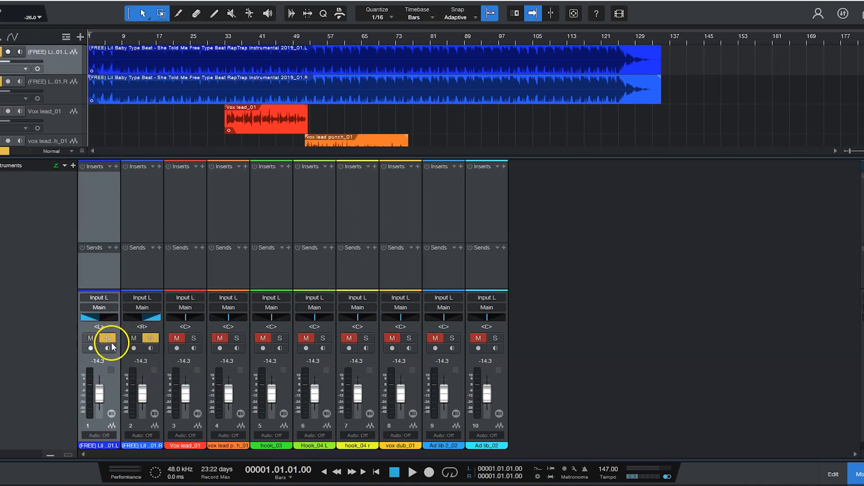
key(space)
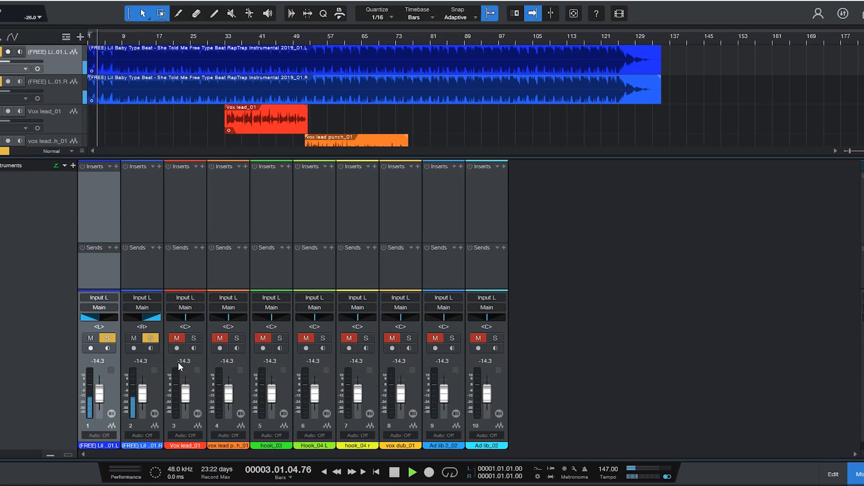
key(space)
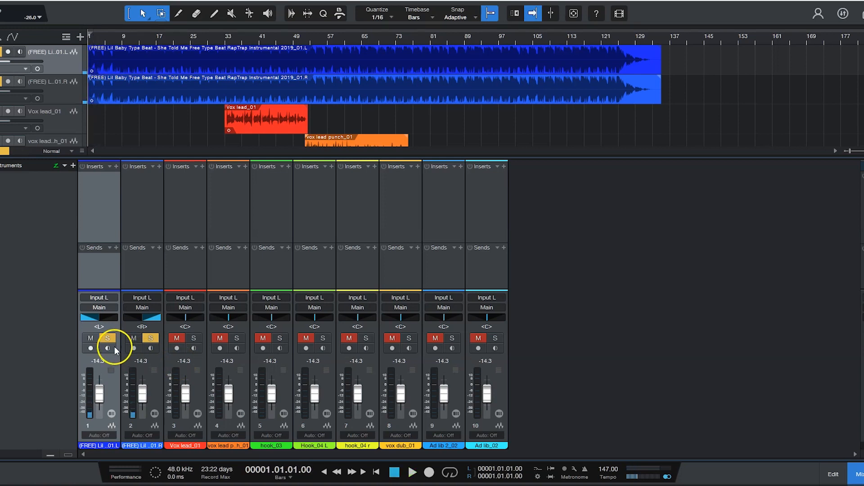
- Add a bus for the two selected beat channels and check the output routing of the right beat channel
click(138, 388)
click(108, 387)
click(152, 388)
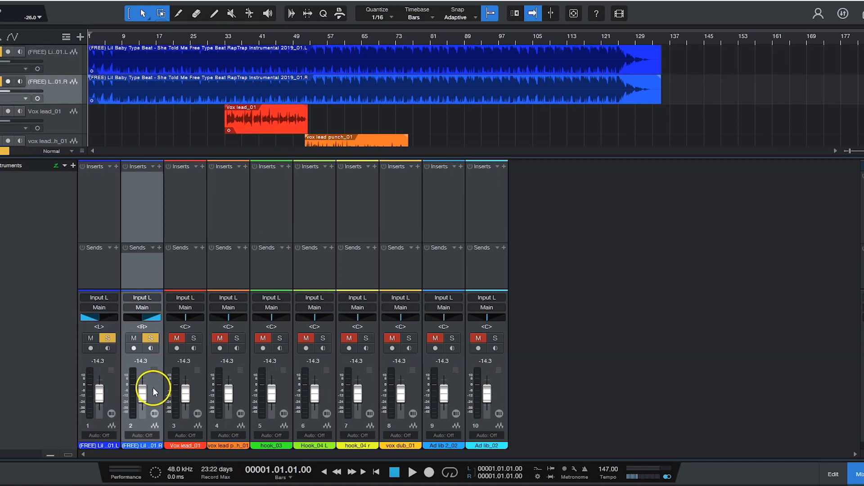
shift+click(118, 386)
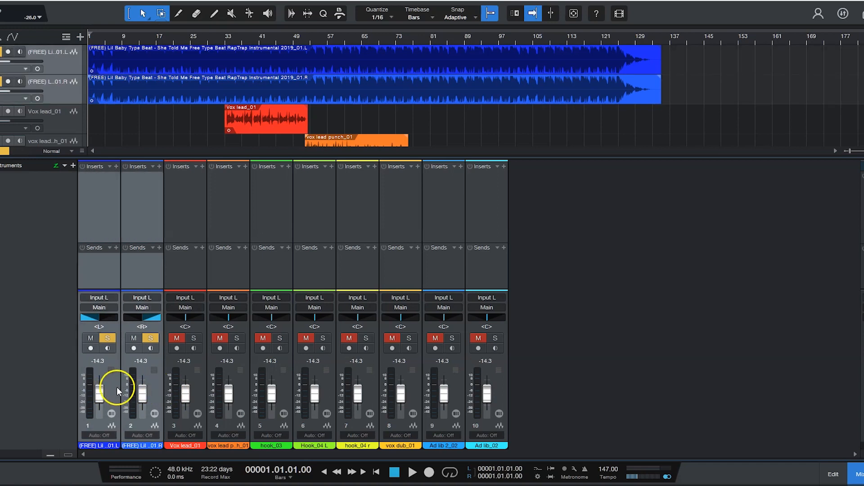
right_click(115, 383)
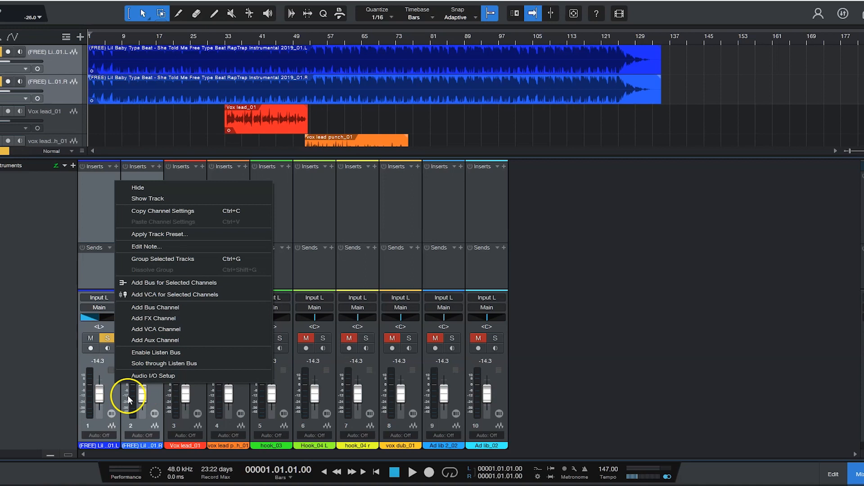
click(185, 283)
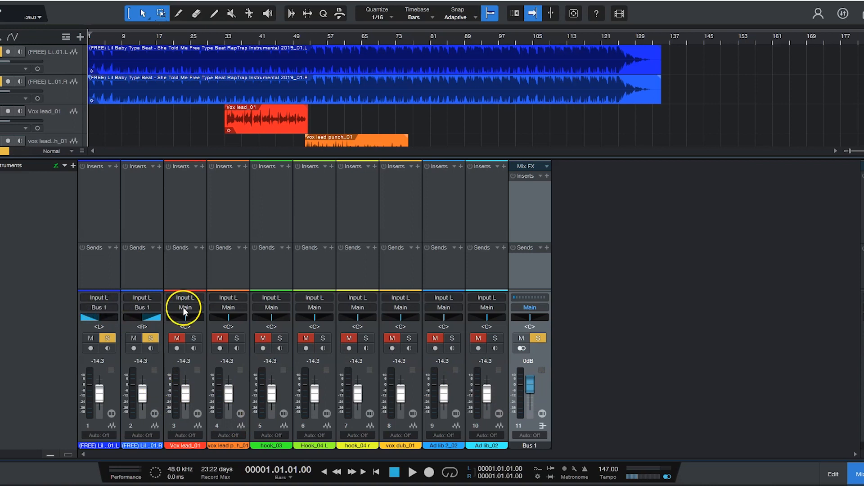
click(140, 307)
click(144, 307)
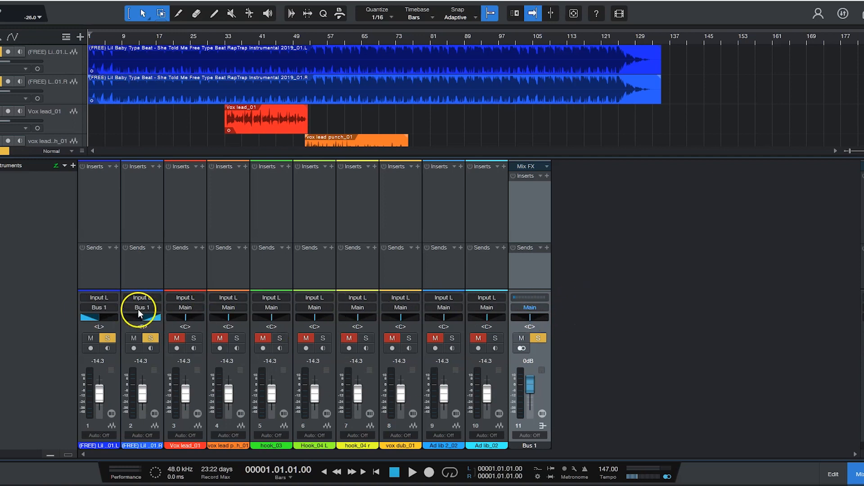
- Rename the new bus as Beat Bus and check the output assignment of the left beat channel
double_click(528, 446)
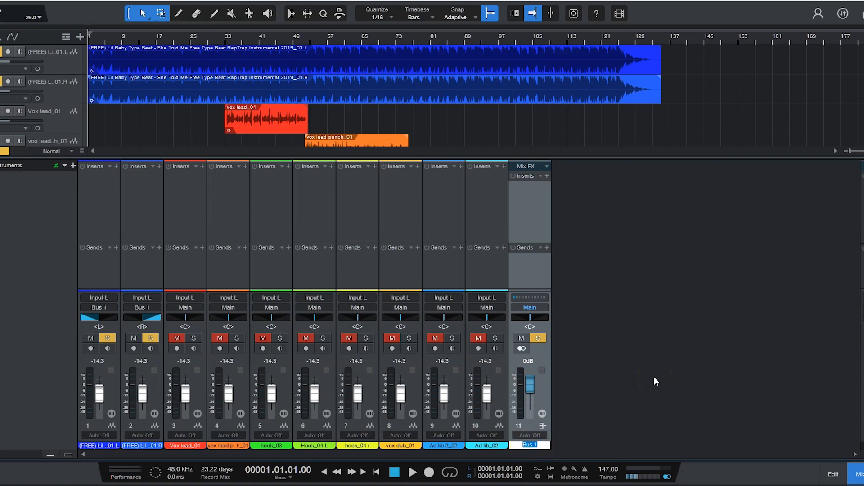
text(Beat Bus)
key(Return)
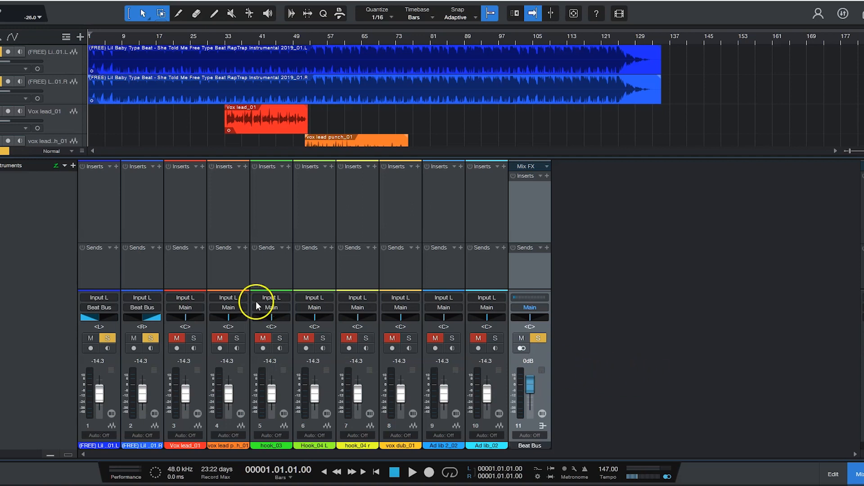
click(96, 307)
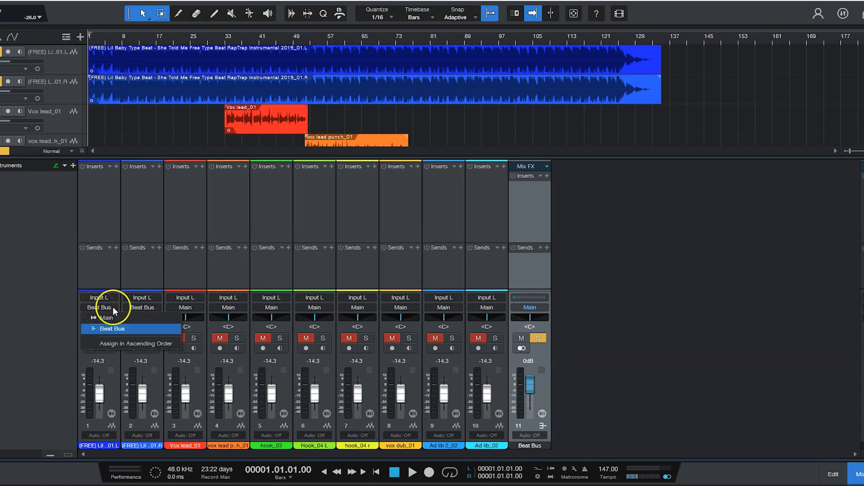
click(591, 348)
- Toggle solo and mute on the Beat Bus to test its control over both beat channels, leaving both off
click(537, 340)
click(537, 340)
click(538, 339)
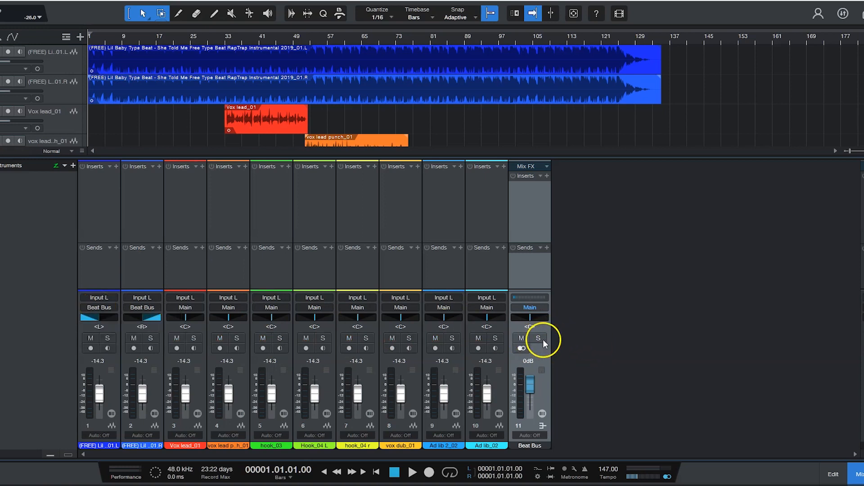
click(539, 339)
click(536, 339)
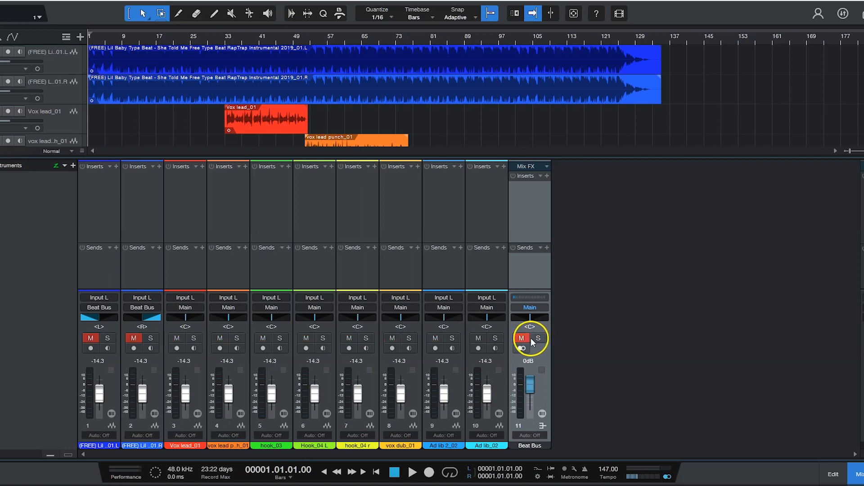
click(521, 338)
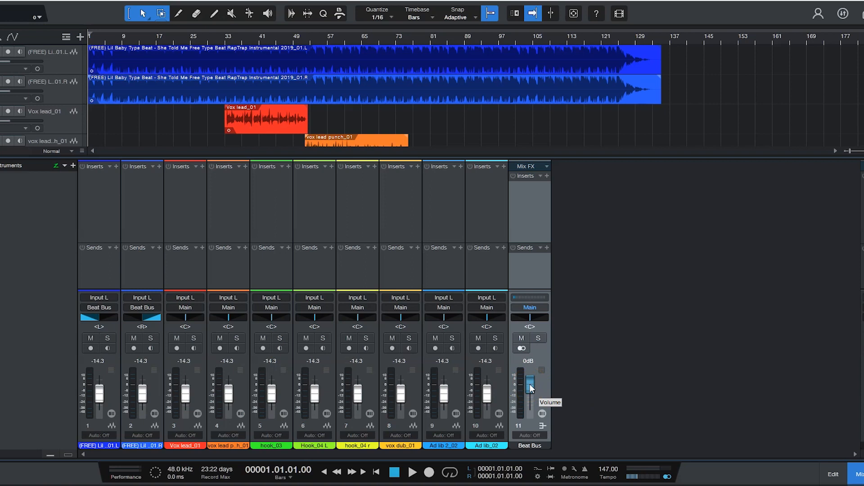
- Play the song and solo the Beat Bus during playback
key(space)
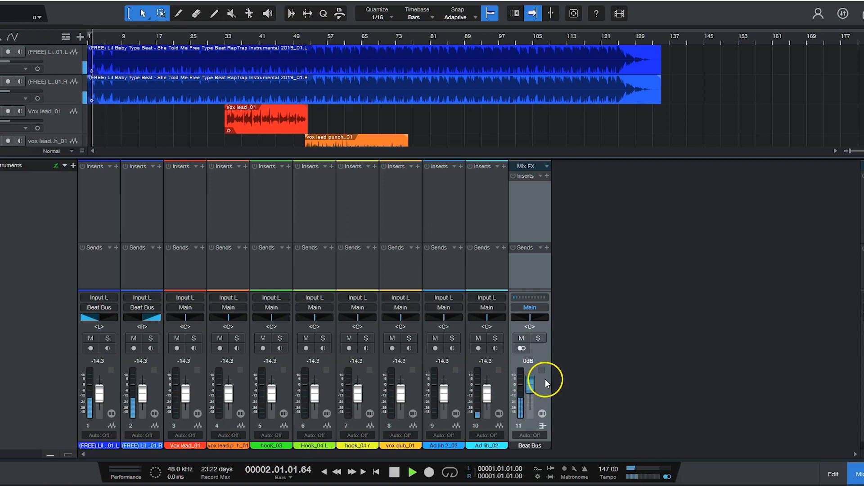
drag(531, 384, 532, 384)
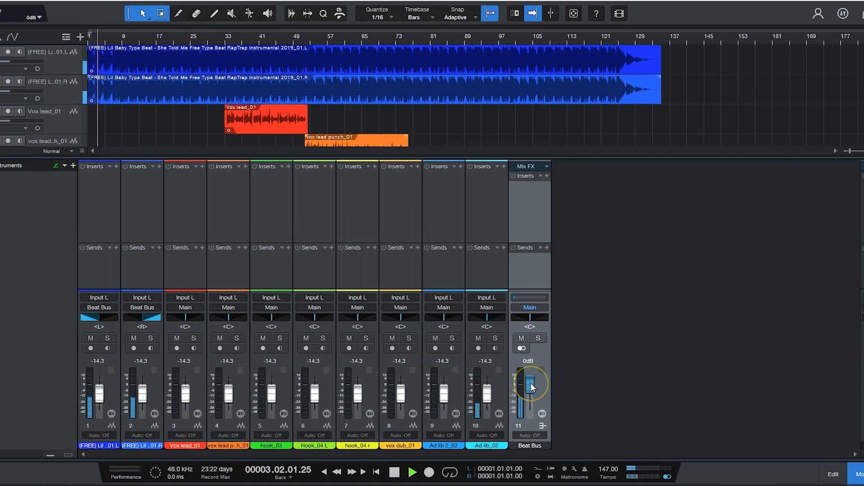
click(539, 341)
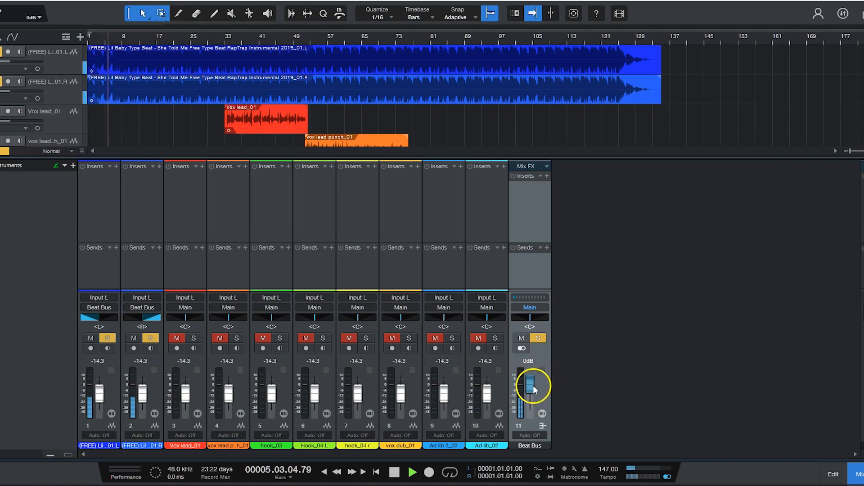
- Lower the Beat Bus fader to about -56 dB during playback, bring it back to 0 dB, and stop playback
drag(530, 383, 531, 392)
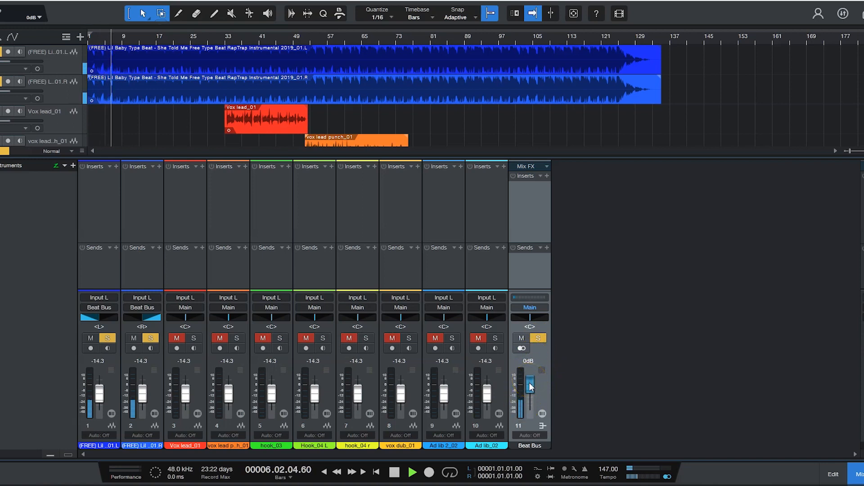
mouse_move(531, 392)
mouse_down()
mouse_move(530, 412)
mouse_move(531, 385)
mouse_move(531, 401)
mouse_up()
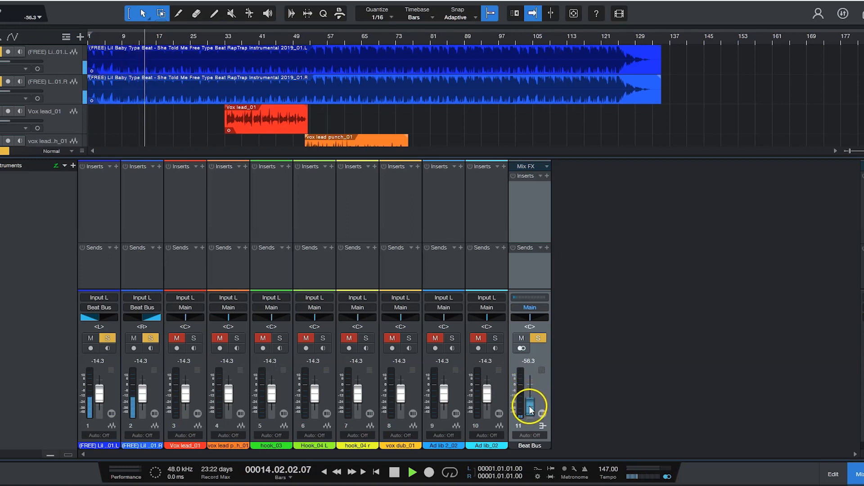
drag(528, 406, 528, 391)
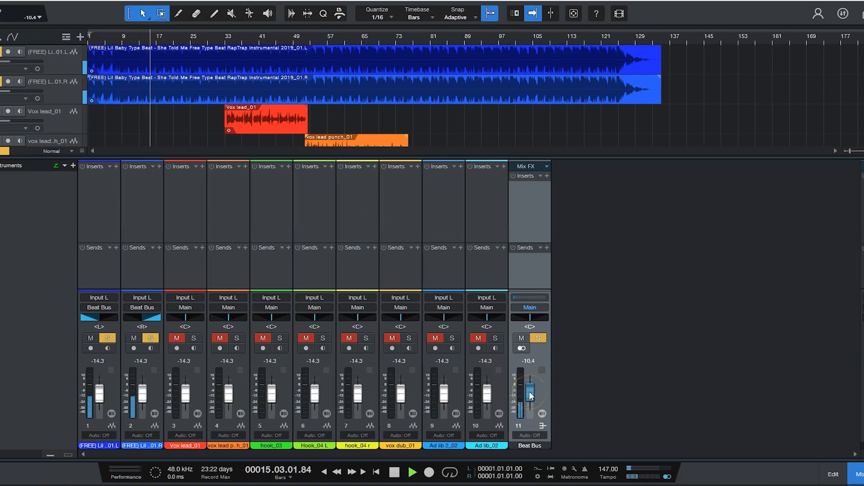
alt+click(531, 392)
key(space)
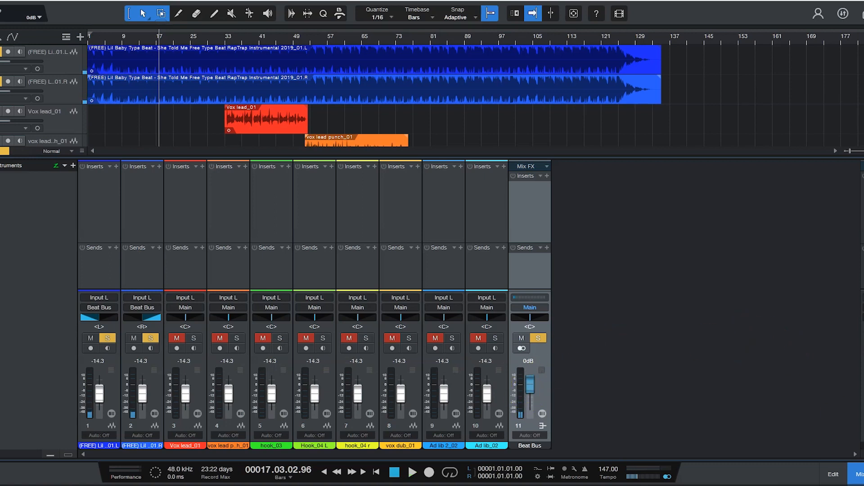
- Insert the PreSonus Pro EQ effect on the Beat Bus
key(F5)
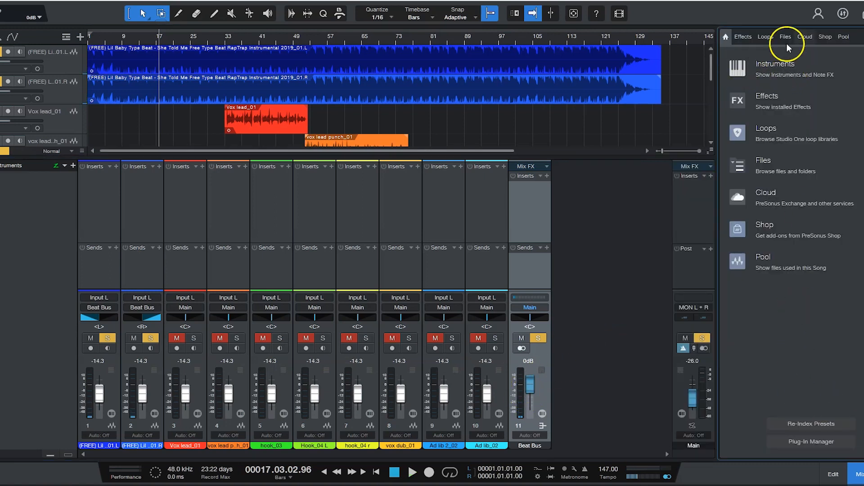
click(743, 37)
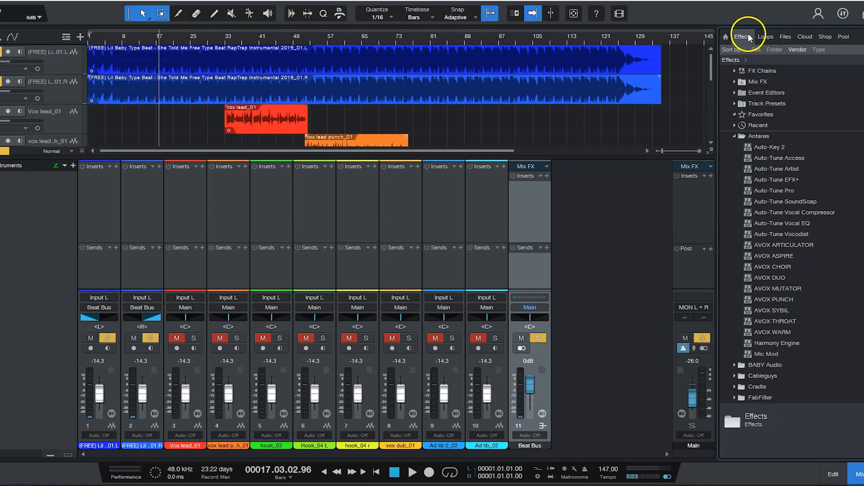
click(734, 136)
click(735, 224)
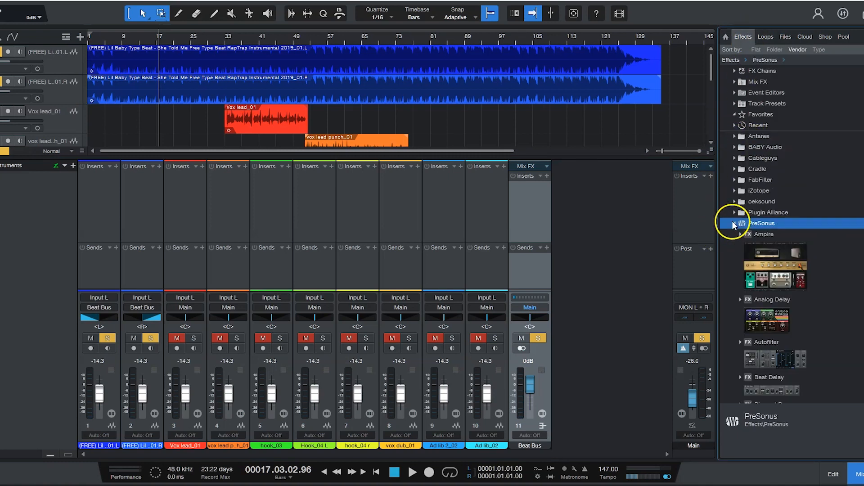
scroll(761, 250, down, 5)
scroll(770, 256, down, 6)
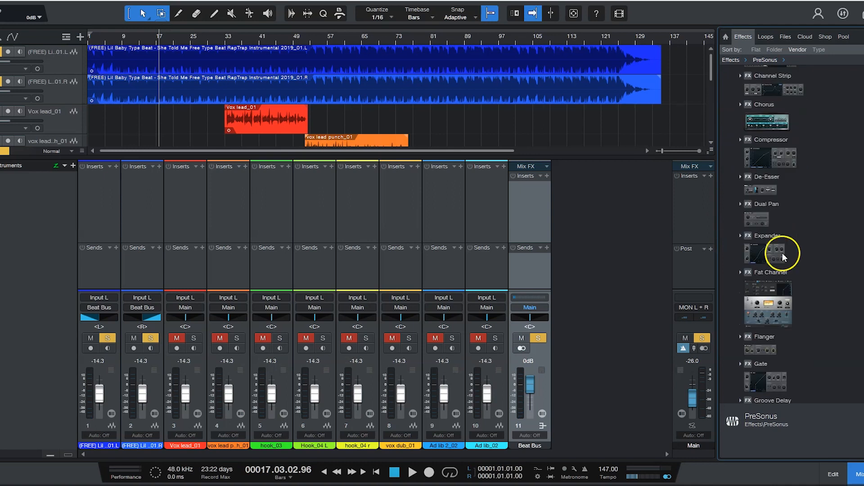
scroll(835, 218, down, 8)
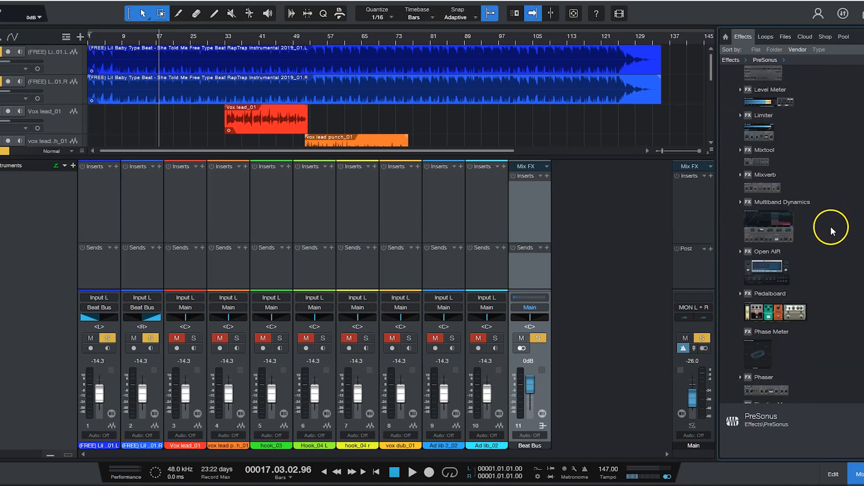
scroll(831, 231, down, 6)
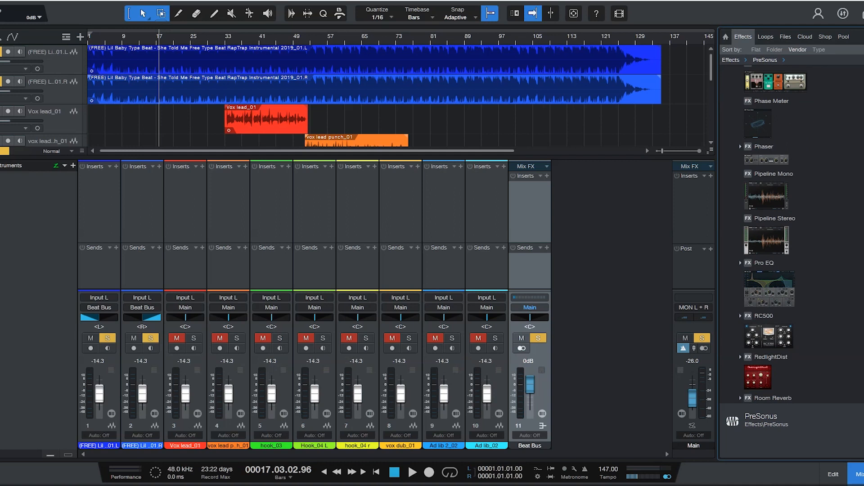
drag(771, 288, 527, 203)
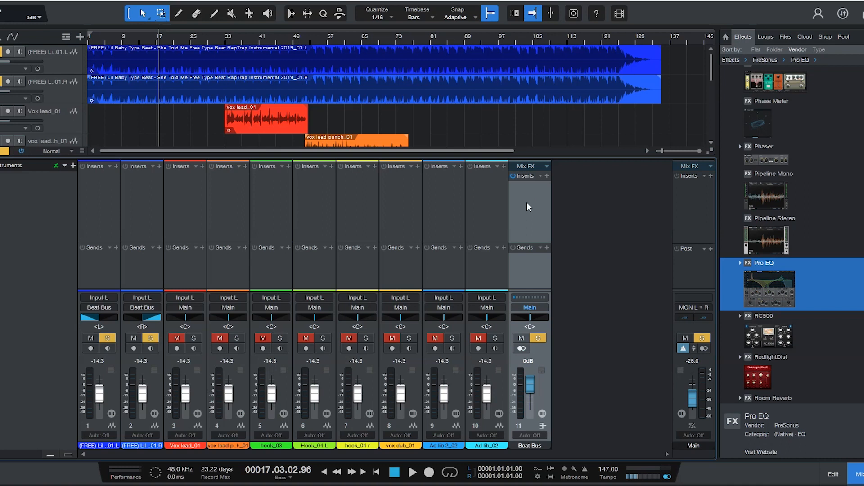
- Set the Beat Bus Pro EQ low cut to 32.9 Hz and its LF band to -14.08 dB at 78.9 Hz during playback
drag(863, 22, 309, 32)
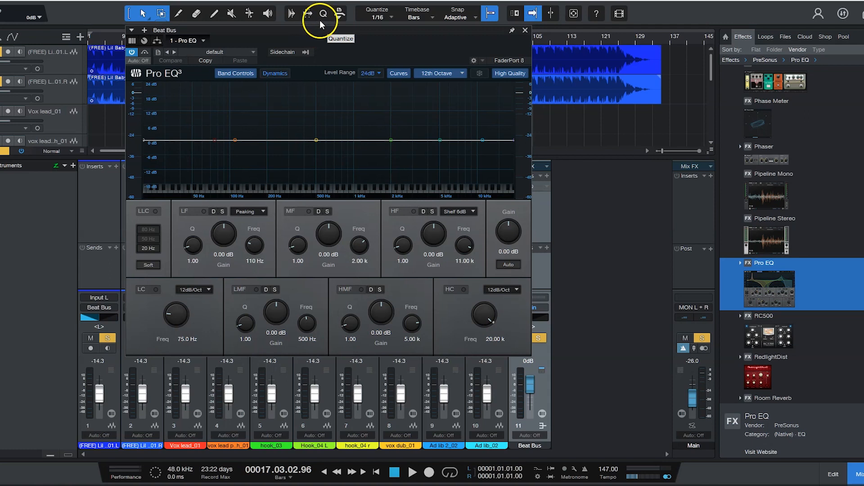
drag(378, 28, 474, 96)
key(space)
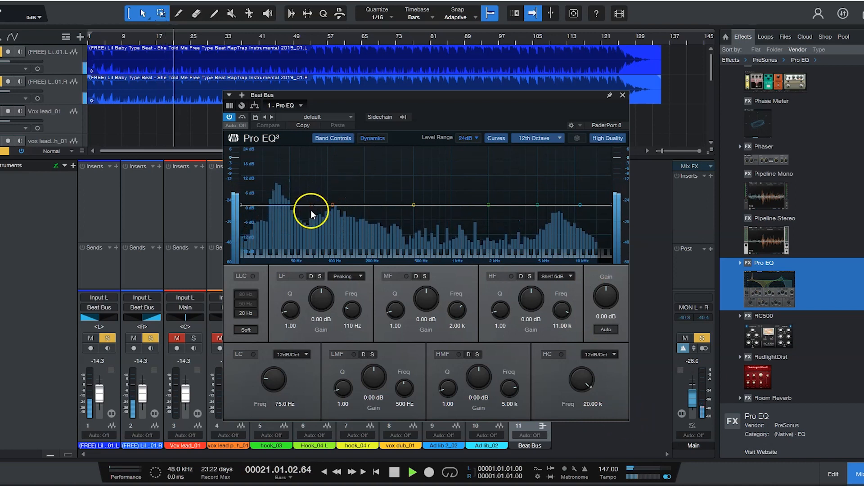
drag(311, 216, 268, 200)
drag(333, 205, 351, 234)
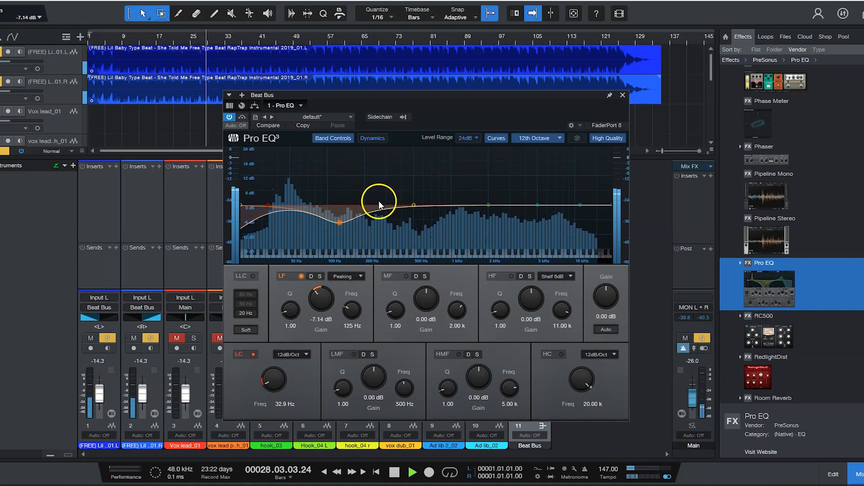
drag(328, 238, 315, 240)
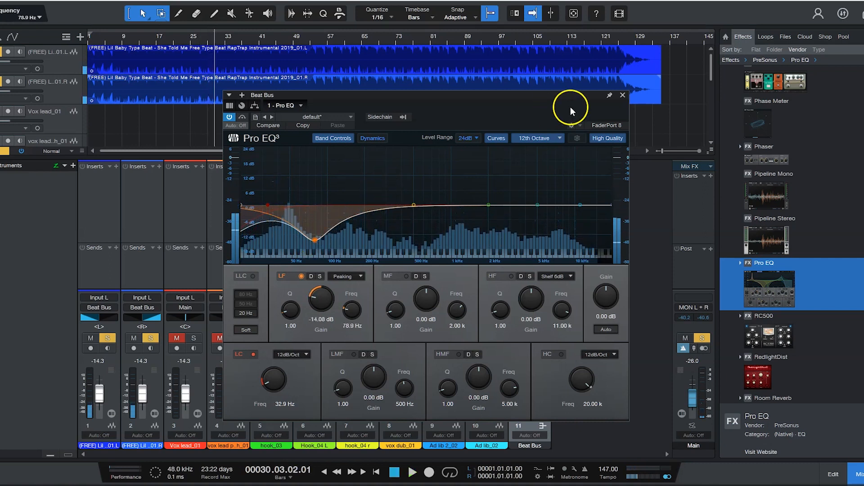
click(623, 95)
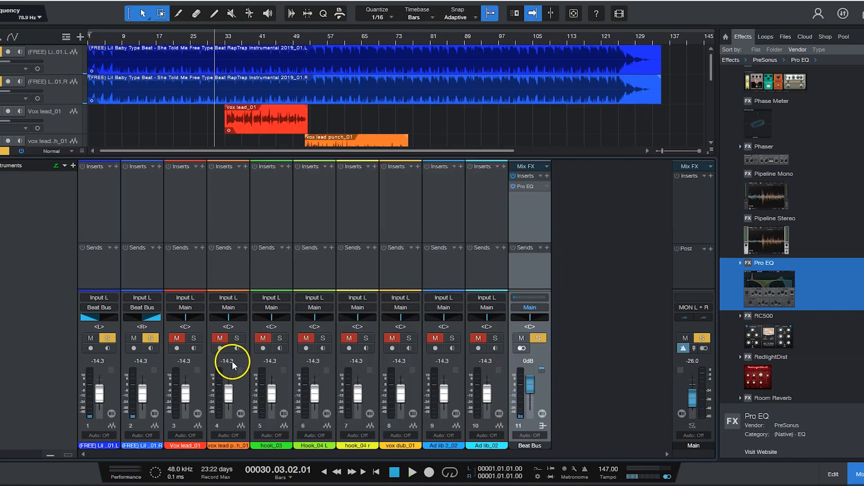
- Turn off solo on the Beat Bus and add a bus named Leads for the Vox lead_01 and vox lead punch_01 channels
click(538, 338)
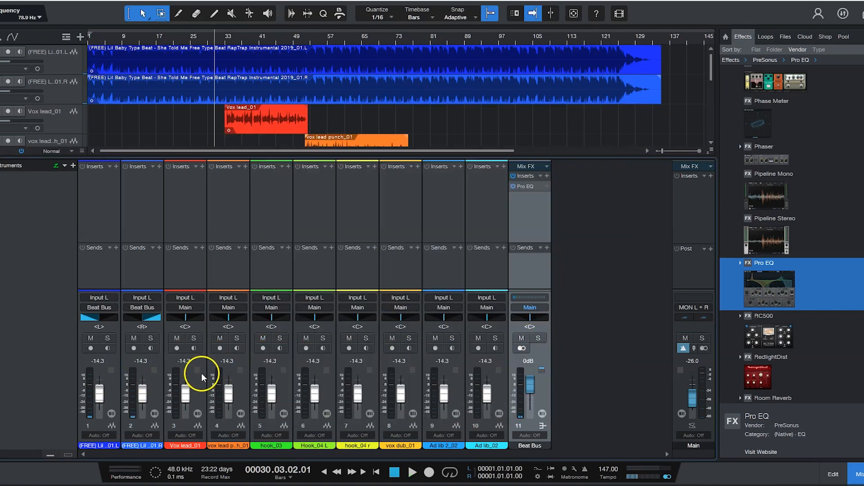
click(185, 378)
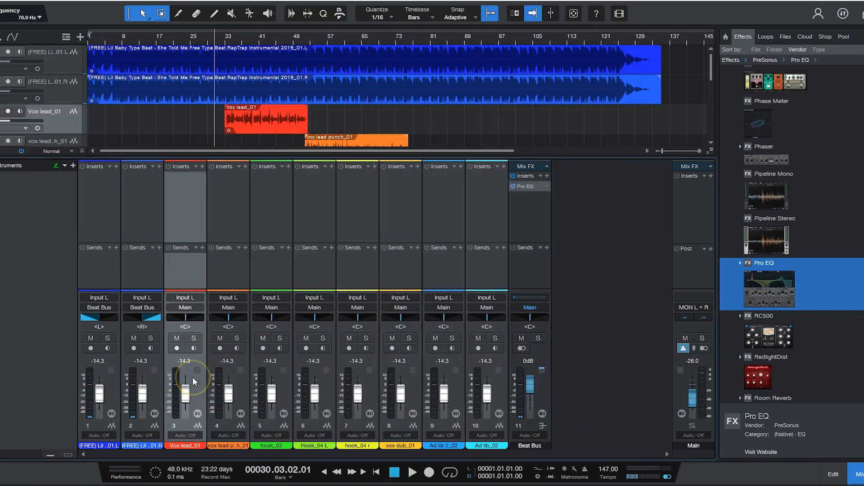
click(245, 386)
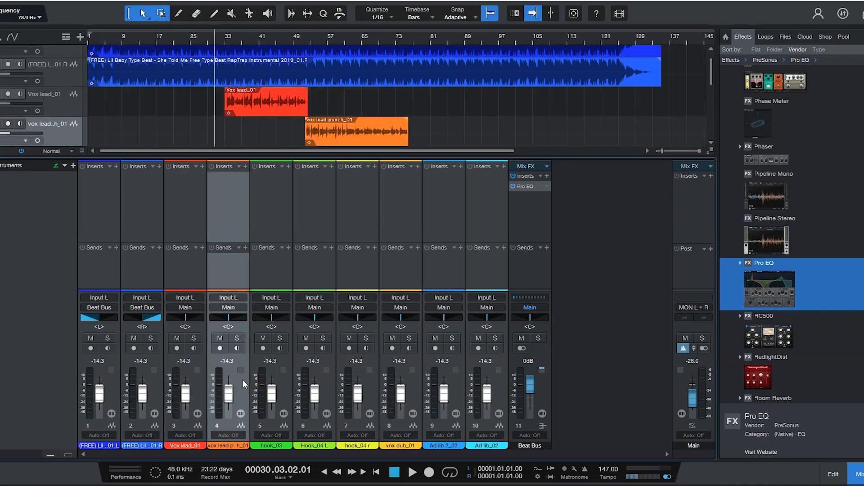
click(202, 386)
click(243, 395)
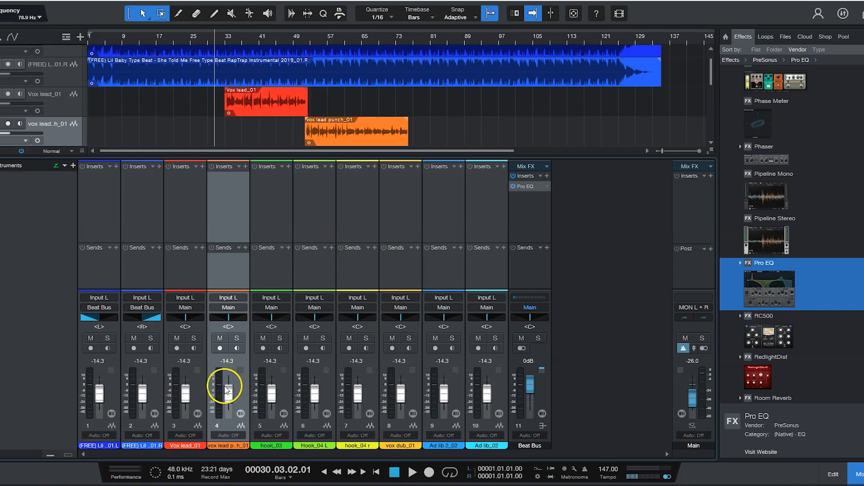
shift+click(201, 394)
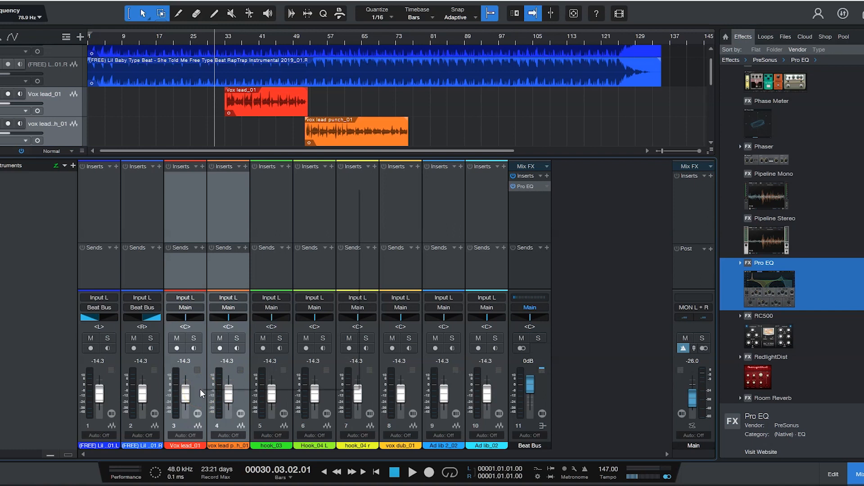
right_click(201, 394)
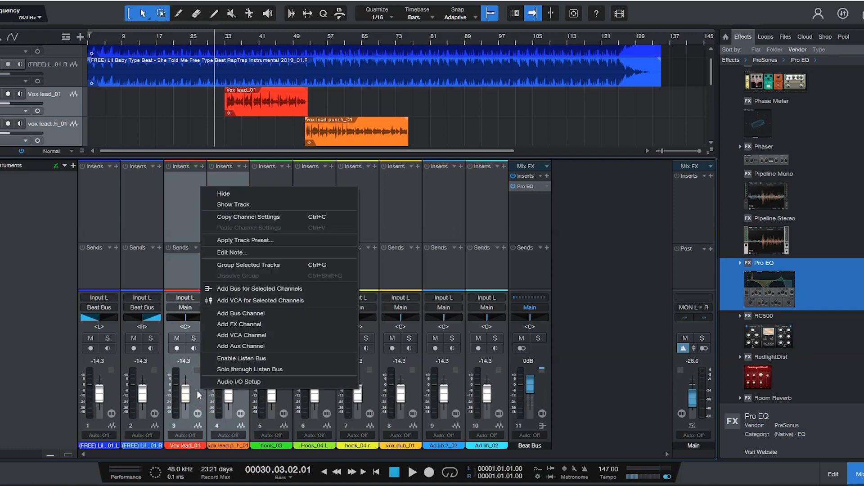
click(283, 291)
double_click(573, 445)
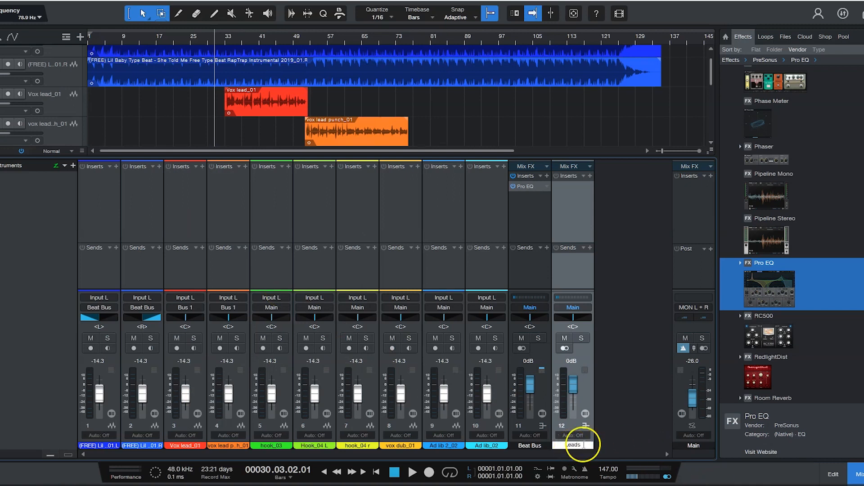
key(Return)
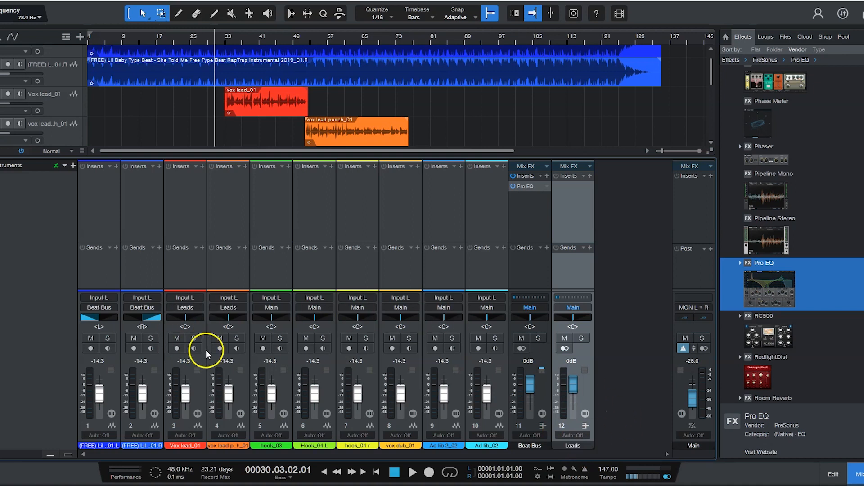
- Select the Leads bus and solo it for playback
click(236, 398)
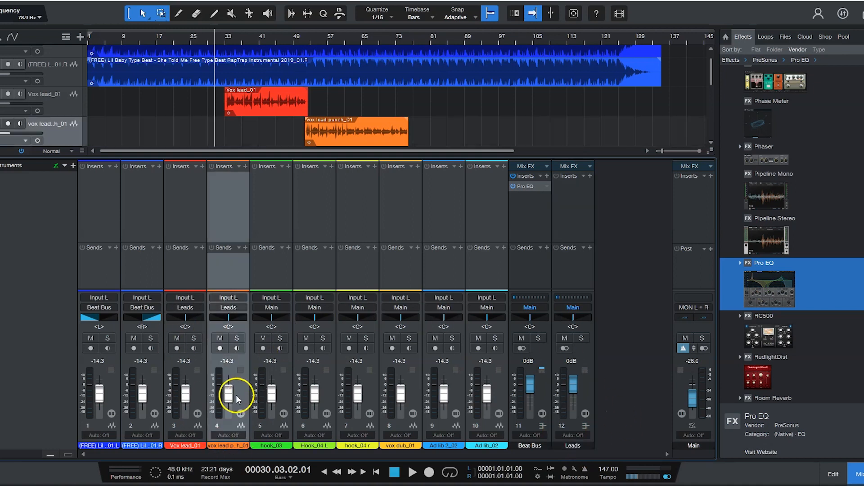
click(554, 360)
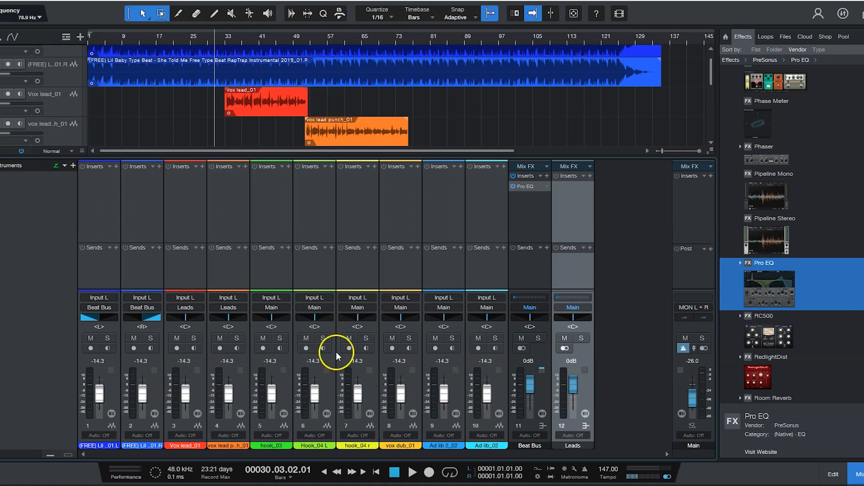
click(582, 338)
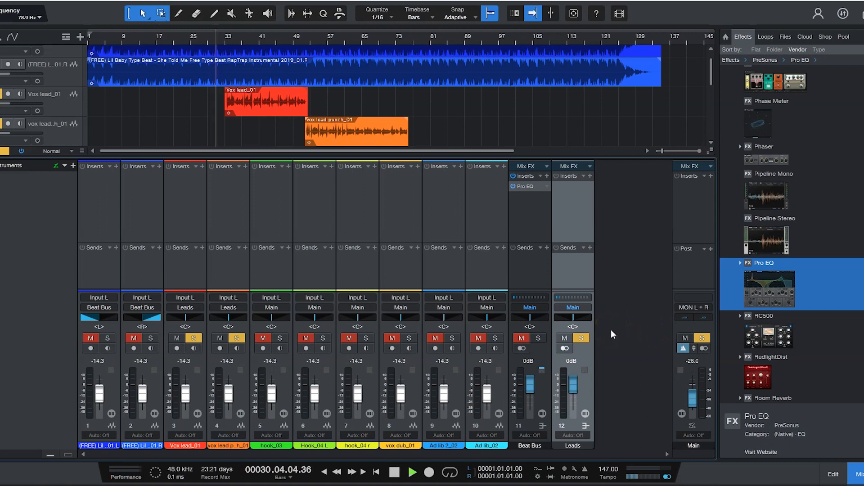
- Raise the Leads bus fader to +10 dB, and bring it back down to about -1.7 dB
mouse_move(578, 368)
mouse_down()
mouse_move(578, 397)
mouse_move(573, 373)
mouse_up()
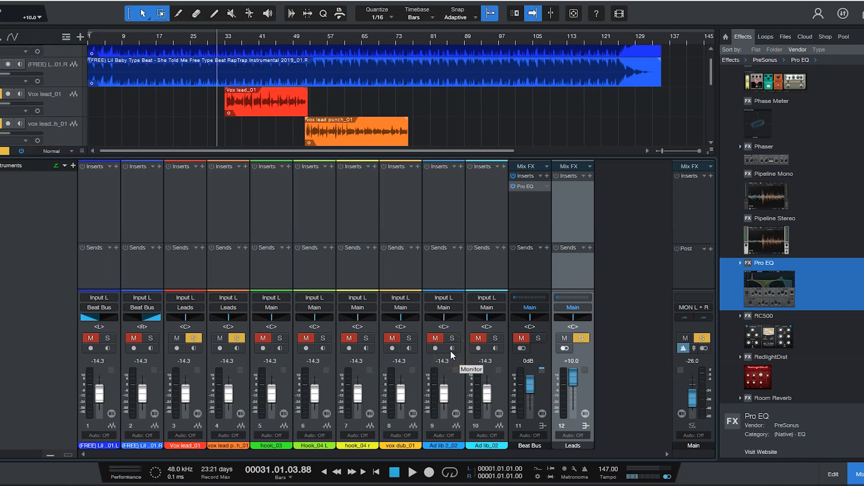
click(573, 387)
click(550, 388)
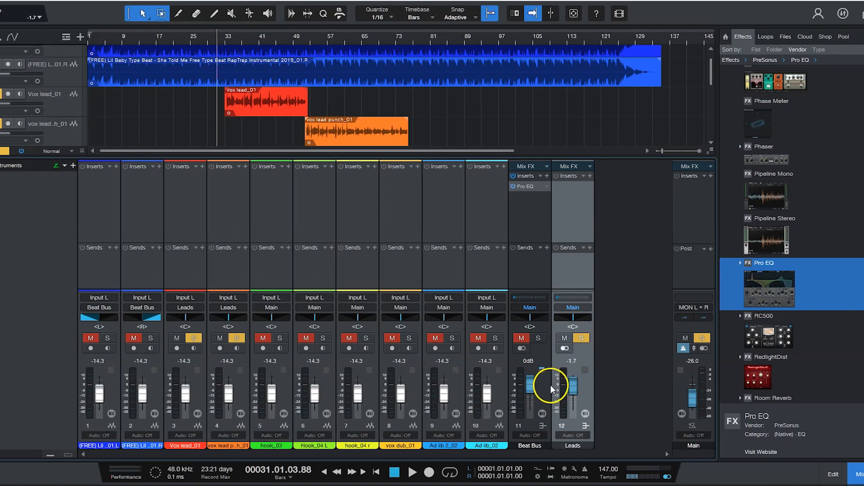